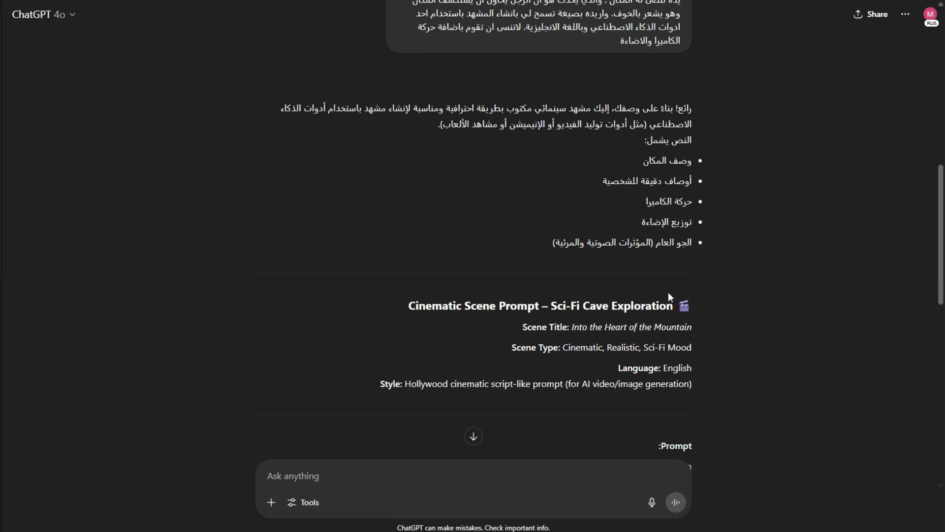
Read through the generated cave exploration prompt, from the scene description to camera movement, lighting, sound and mood.
{"action": "scroll", "coordinate": [584, 211], "scroll_direction": "down", "scroll_amount": 3}
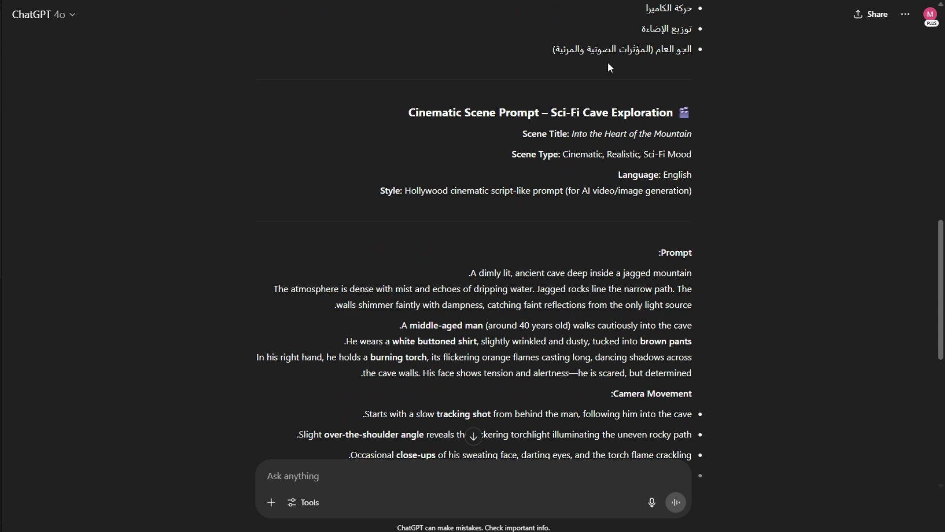
{"action": "scroll", "coordinate": [608, 63], "scroll_direction": "down", "scroll_amount": 2}
{"action": "scroll", "coordinate": [681, 173], "scroll_direction": "up", "scroll_amount": 1}
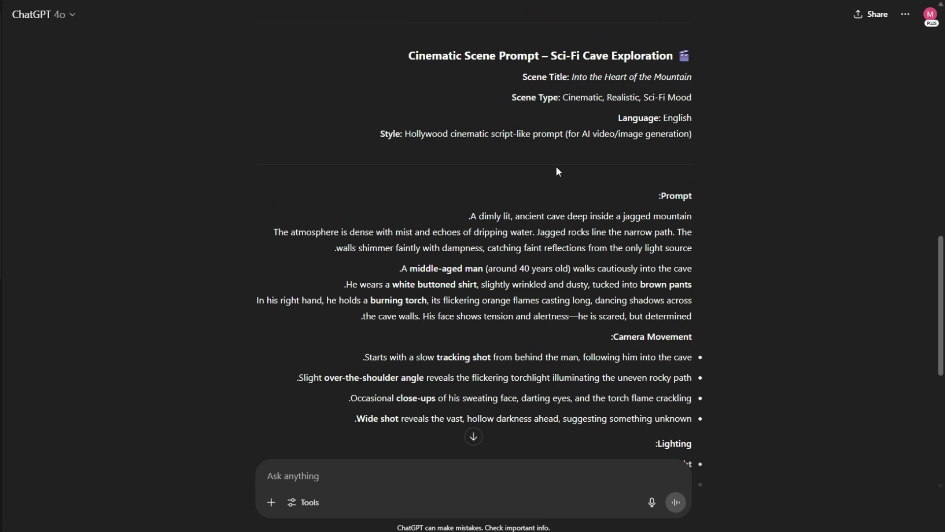
{"action": "scroll", "coordinate": [610, 233], "scroll_direction": "down", "scroll_amount": 3}
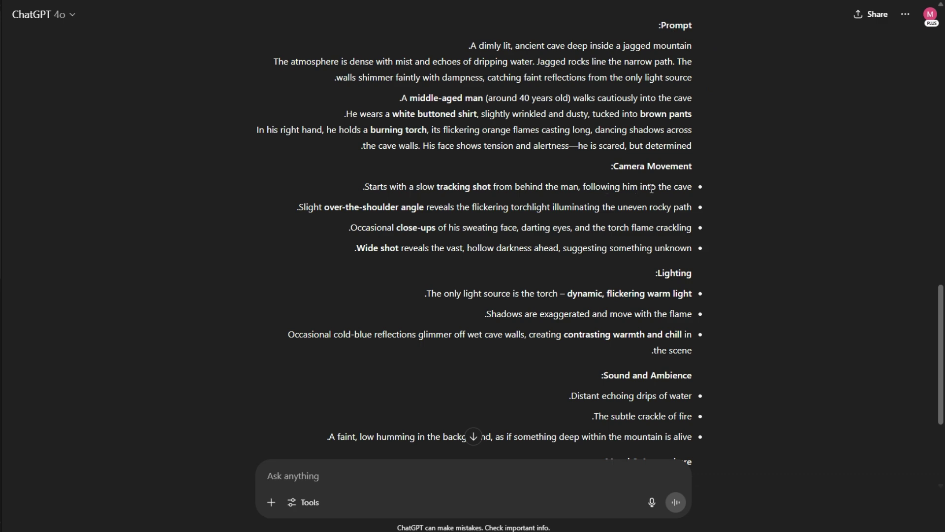
{"action": "scroll", "coordinate": [683, 194], "scroll_direction": "down", "scroll_amount": 2}
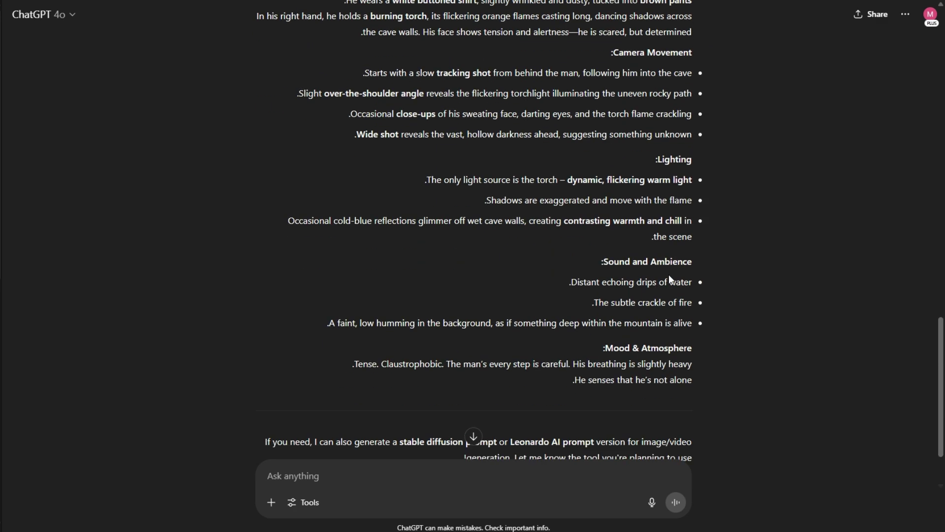
{"action": "scroll", "coordinate": [618, 411], "scroll_direction": "down", "scroll_amount": 2}
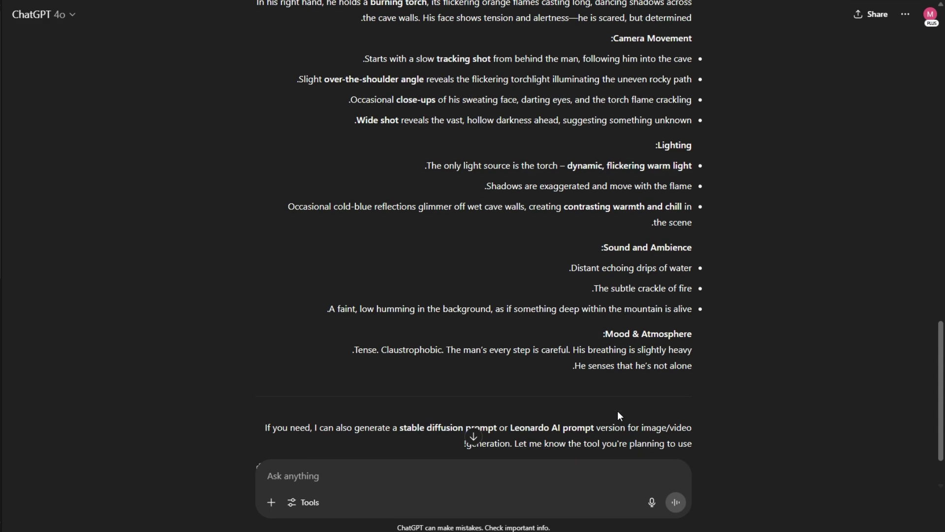
{"action": "scroll", "coordinate": [442, 178], "scroll_direction": "up", "scroll_amount": 2}
{"action": "scroll", "coordinate": [443, 182], "scroll_direction": "up", "scroll_amount": 1}
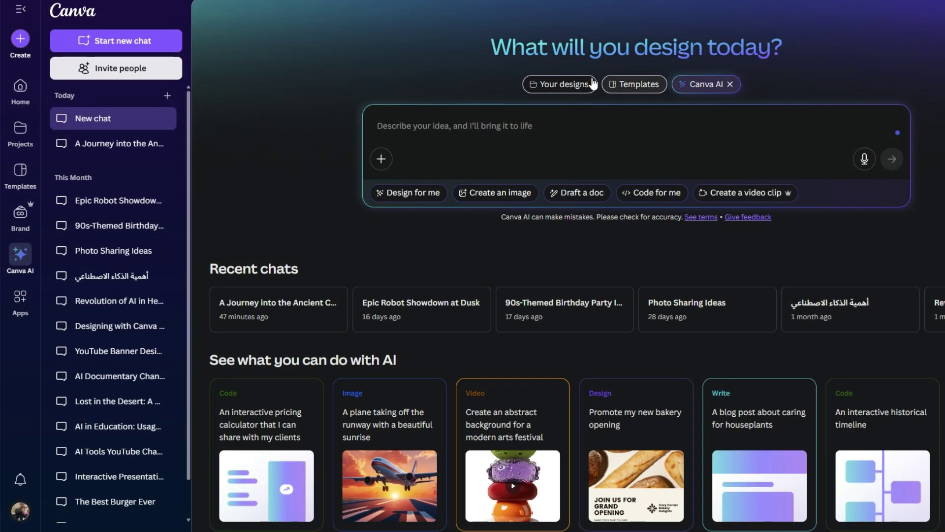
Switch to Canva AI, choose to create a video clip and paste the cave scene prompt as its description.
{"action": "left_click", "coordinate": [18, 266]}
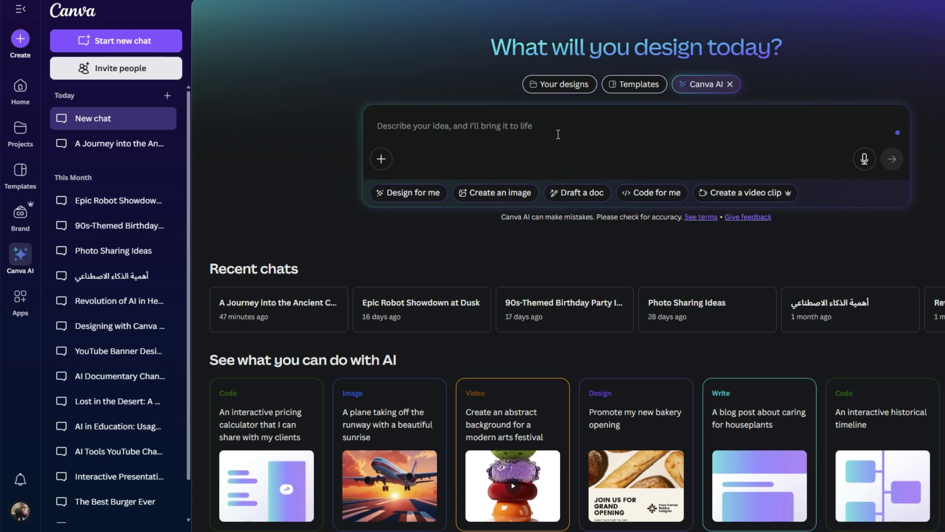
{"action": "left_click", "coordinate": [749, 193]}
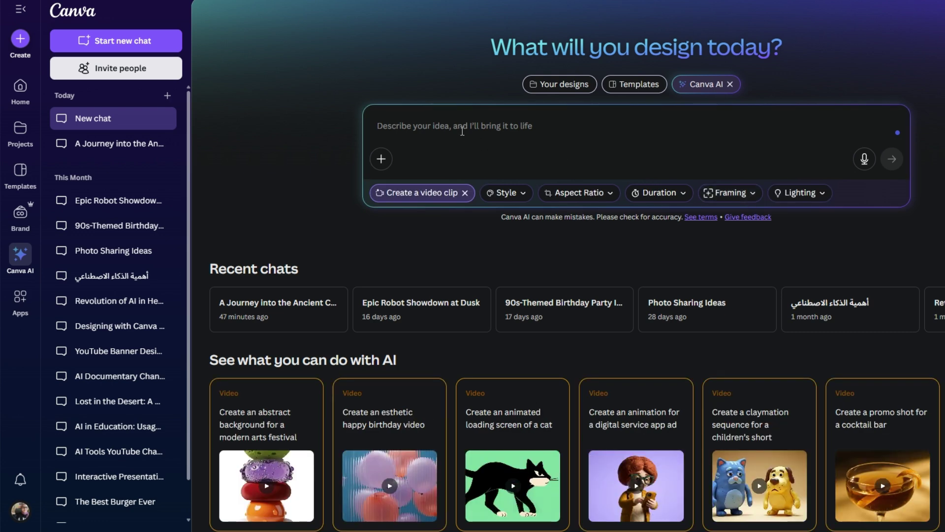
{"action": "key", "text": "ctrl+v"}
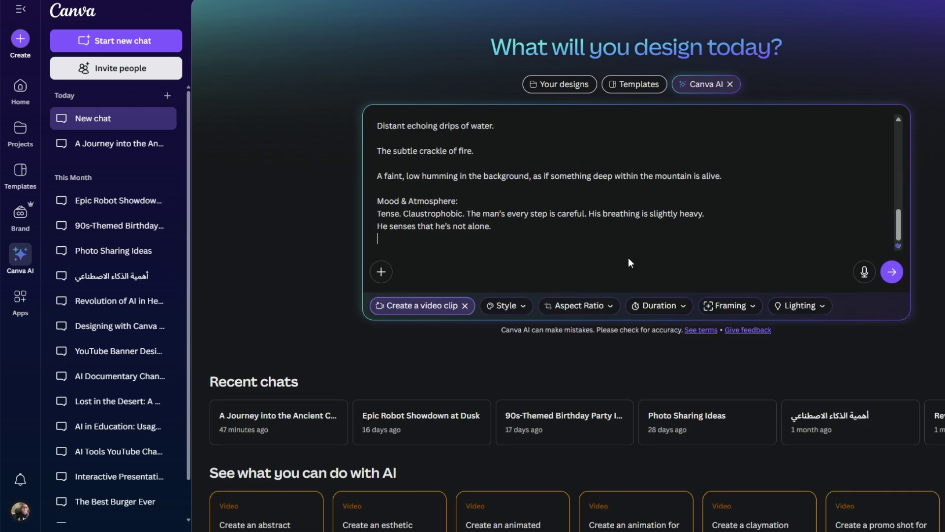
Set the video clip's style to Cinematic and its aspect ratio to 16:9.
{"action": "scroll", "coordinate": [487, 285], "scroll_direction": "down", "scroll_amount": 3}
{"action": "left_click", "coordinate": [520, 137]}
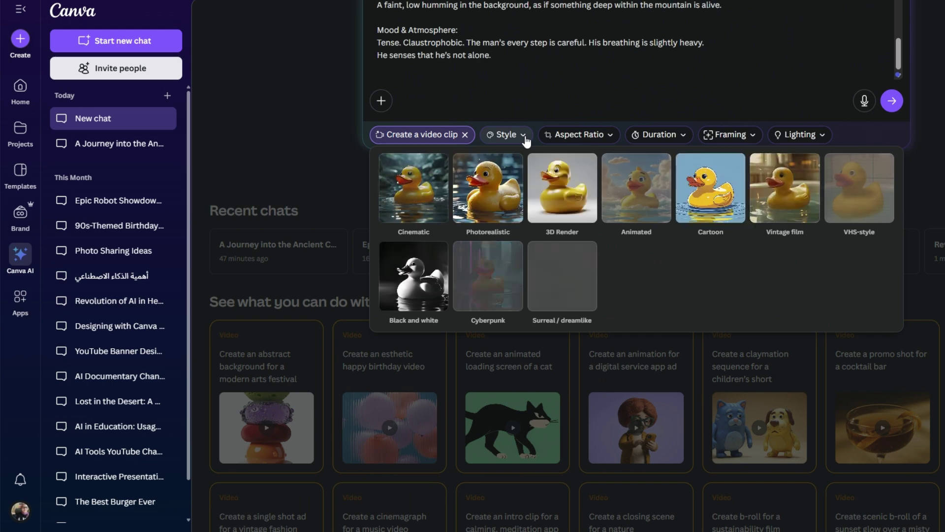
{"action": "left_click", "coordinate": [403, 208]}
{"action": "left_click", "coordinate": [625, 142]}
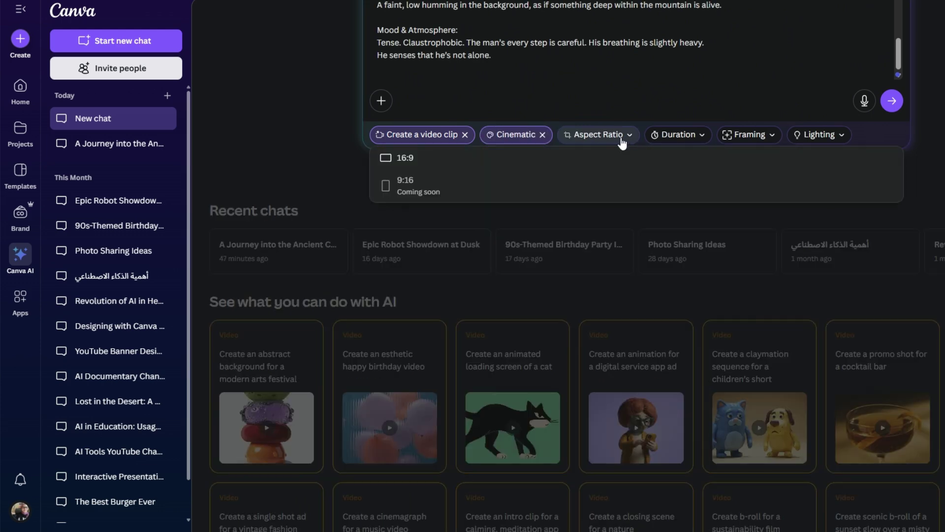
{"action": "left_click", "coordinate": [433, 168]}
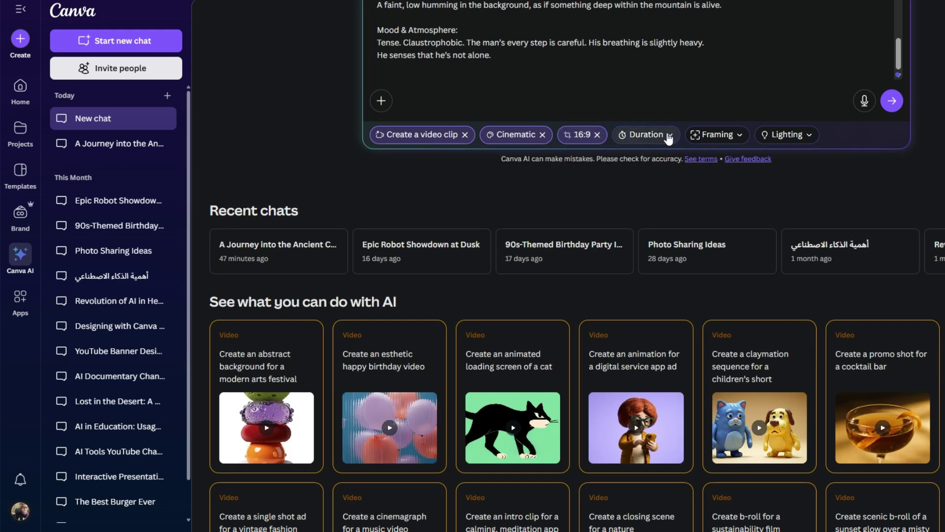
Look through the duration, framing and lighting options for the video clip without choosing any.
{"action": "left_click", "coordinate": [668, 138]}
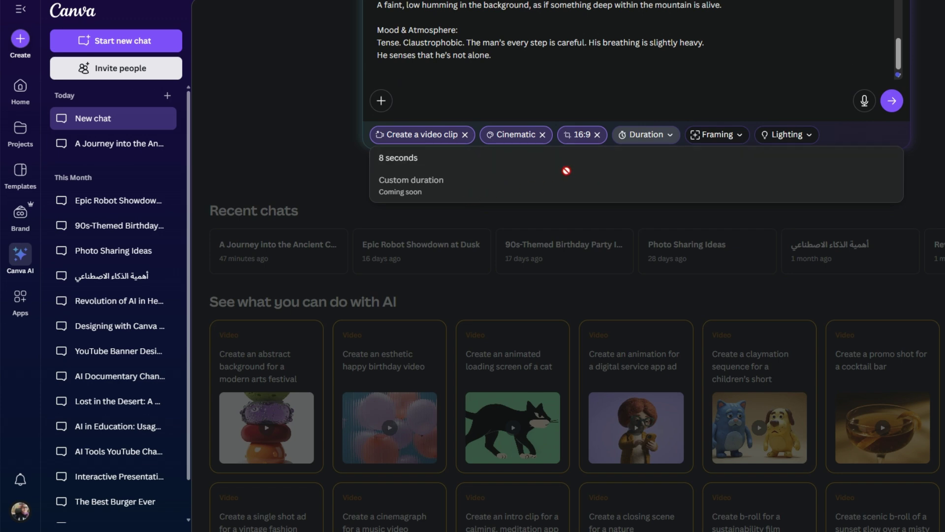
{"action": "left_click", "coordinate": [739, 137]}
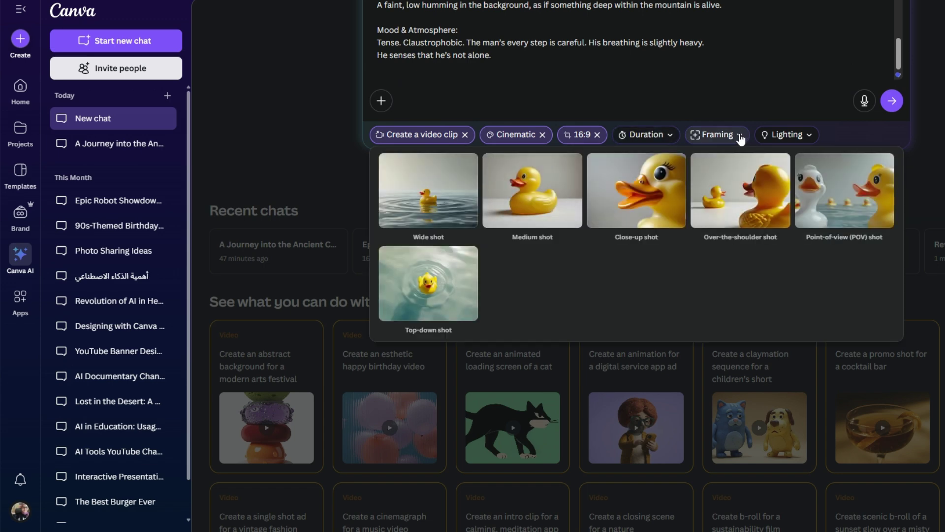
{"action": "left_click", "coordinate": [740, 135]}
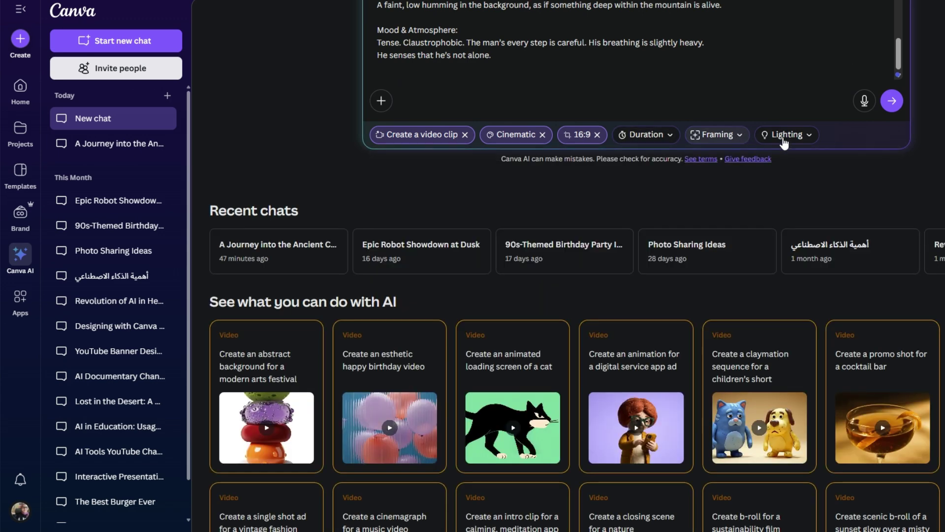
{"action": "left_click", "coordinate": [803, 138]}
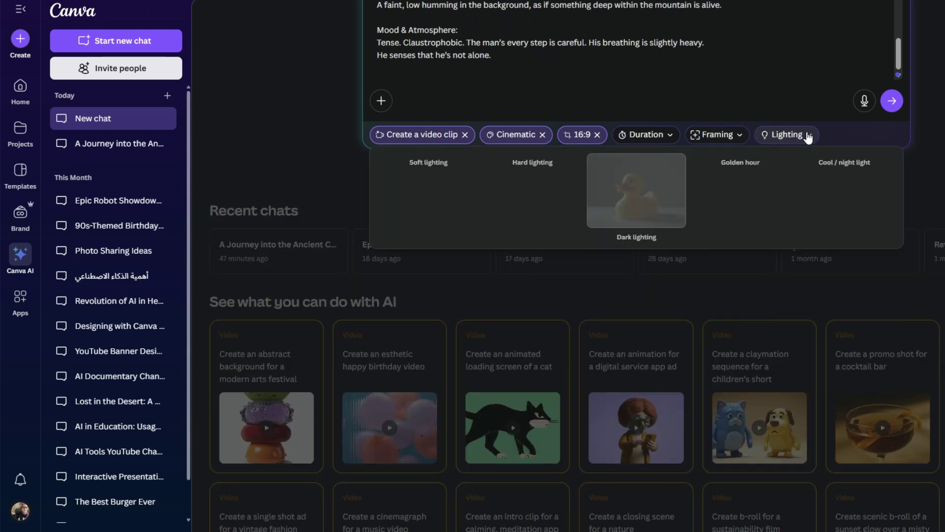
{"action": "left_click", "coordinate": [806, 139]}
Review the full text of the pasted cave prompt in the video clip description.
{"action": "scroll", "coordinate": [692, 249], "scroll_direction": "up", "scroll_amount": 3}
{"action": "scroll", "coordinate": [479, 184], "scroll_direction": "up", "scroll_amount": 5}
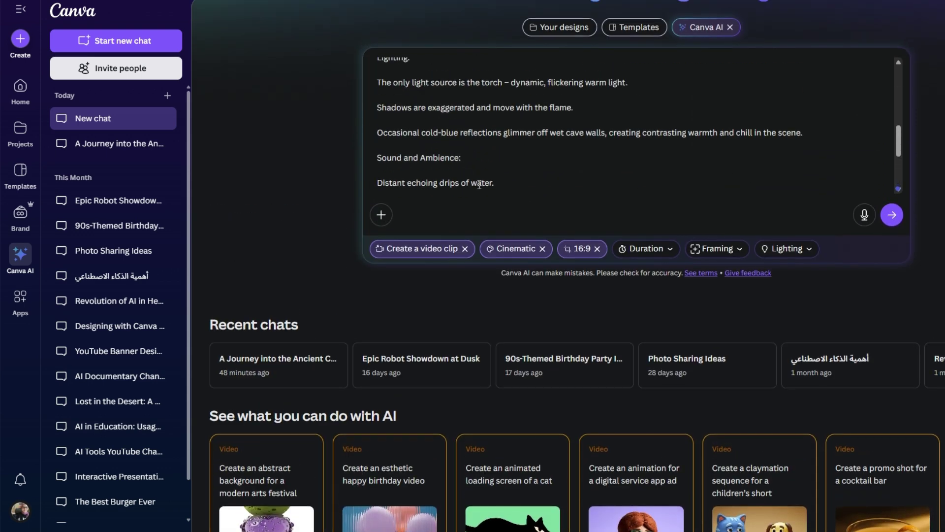
{"action": "scroll", "coordinate": [479, 185], "scroll_direction": "up", "scroll_amount": 3}
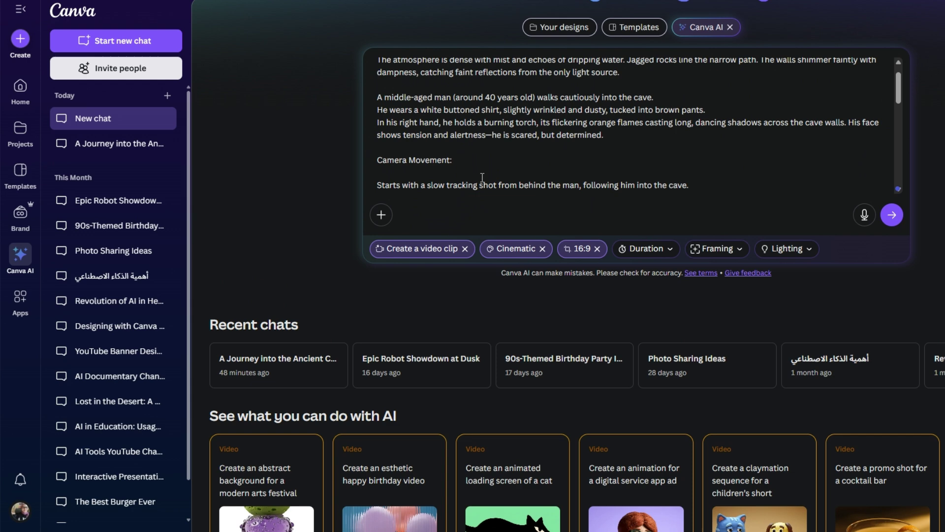
{"action": "scroll", "coordinate": [483, 177], "scroll_direction": "up", "scroll_amount": 2}
{"action": "scroll", "coordinate": [509, 175], "scroll_direction": "down", "scroll_amount": 4}
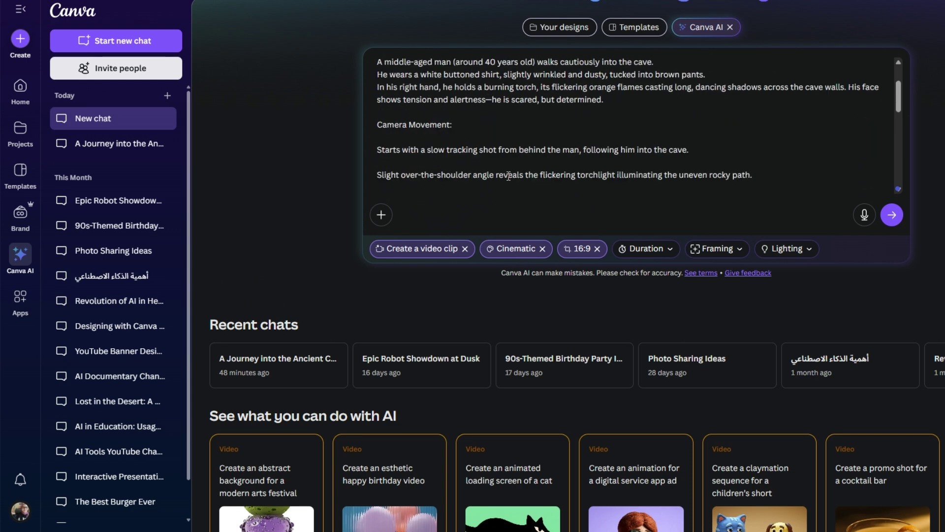
{"action": "scroll", "coordinate": [508, 176], "scroll_direction": "down", "scroll_amount": 5}
{"action": "scroll", "coordinate": [505, 156], "scroll_direction": "down", "scroll_amount": 2}
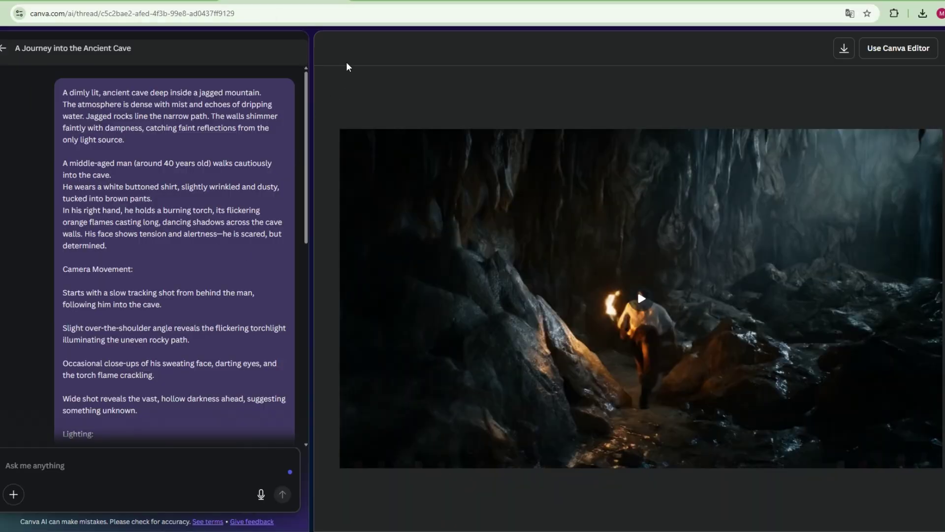
Find the generated video at the end of the "A Journey into the Ancient Cave" chat and play it back.
{"action": "scroll", "coordinate": [161, 345], "scroll_direction": "down", "scroll_amount": 2}
{"action": "scroll", "coordinate": [167, 347], "scroll_direction": "down", "scroll_amount": 7}
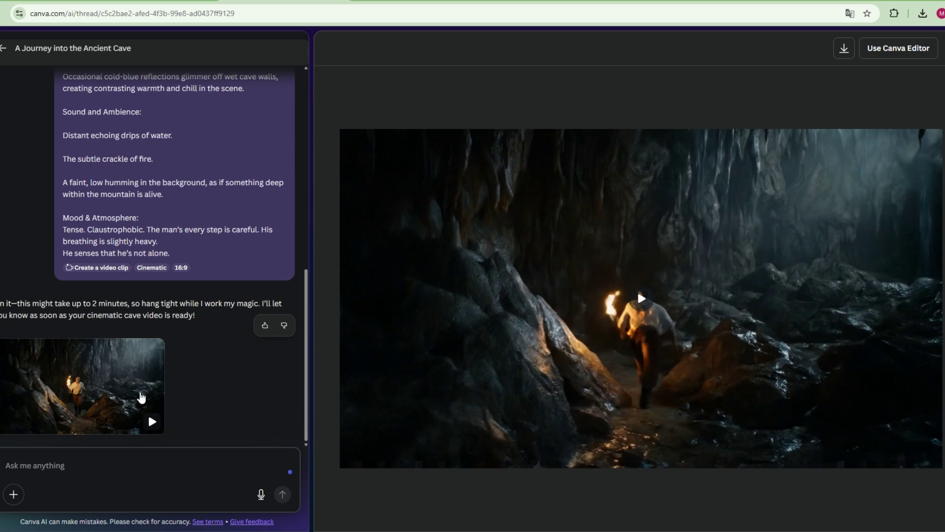
{"action": "left_click", "coordinate": [150, 420]}
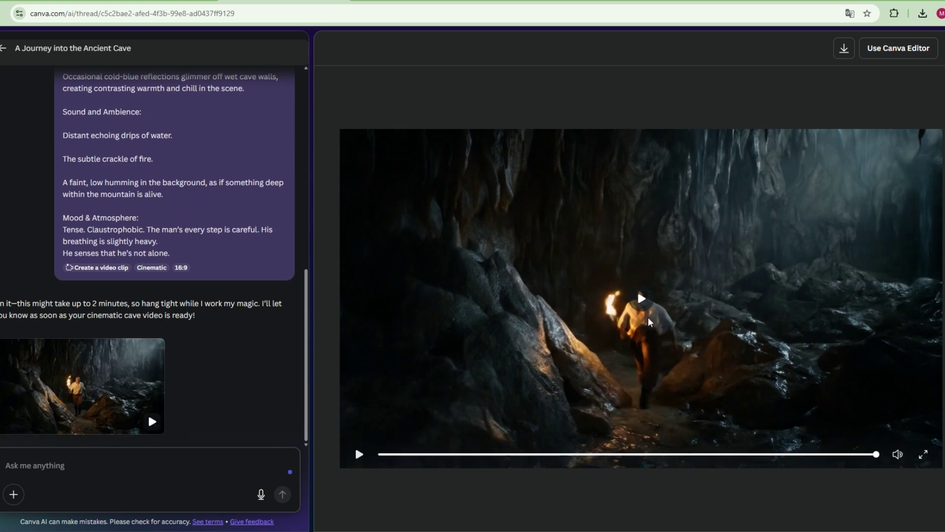
{"action": "left_click", "coordinate": [359, 454]}
{"action": "left_click", "coordinate": [359, 454]}
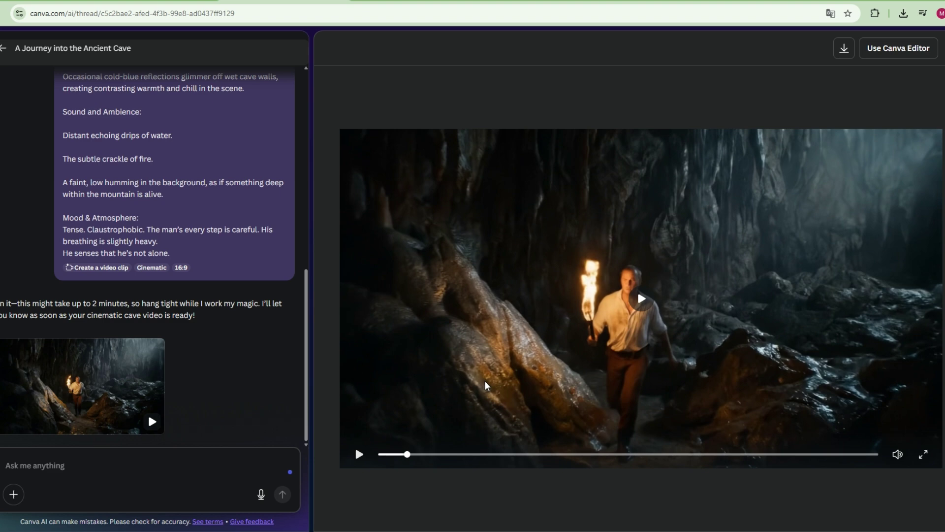
{"action": "left_click", "coordinate": [359, 454]}
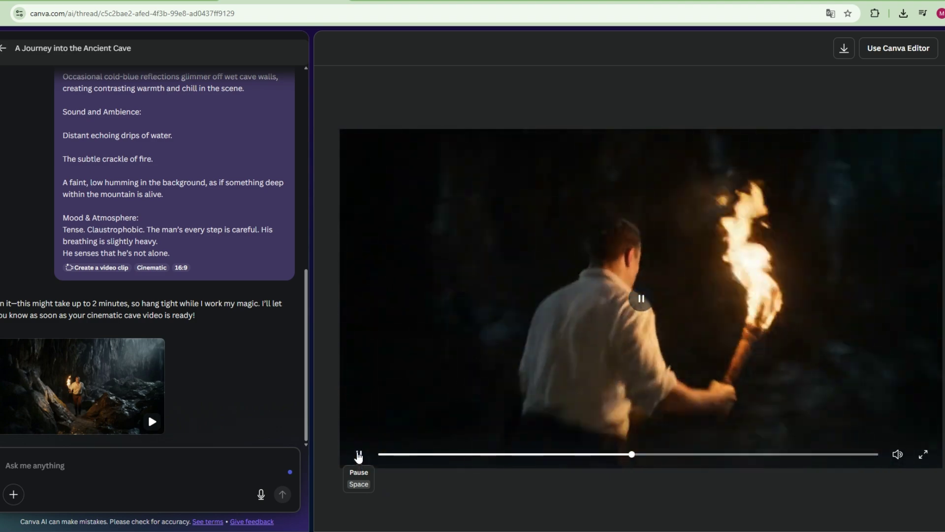
{"action": "left_click", "coordinate": [359, 454]}
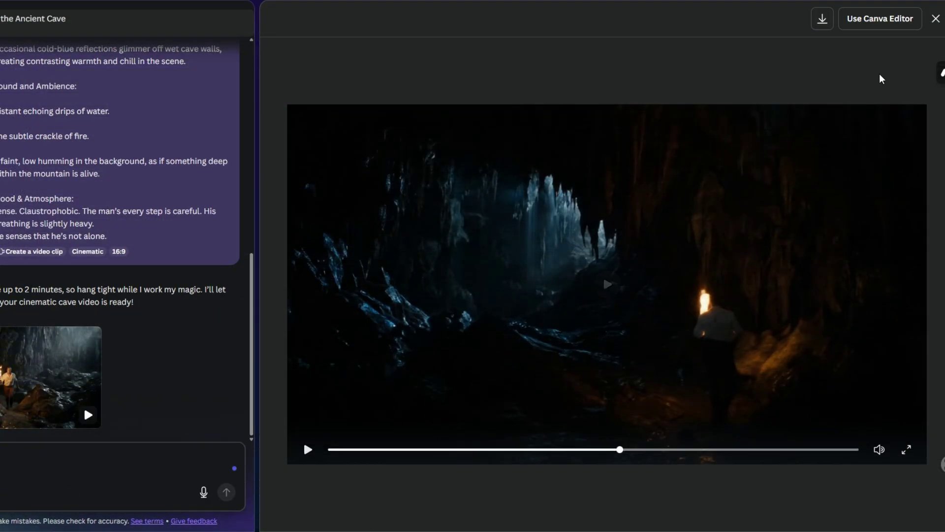
Open the generated cave clip in the Canva editor and search its apps for Video Upscaler.
{"action": "left_click", "coordinate": [935, 47]}
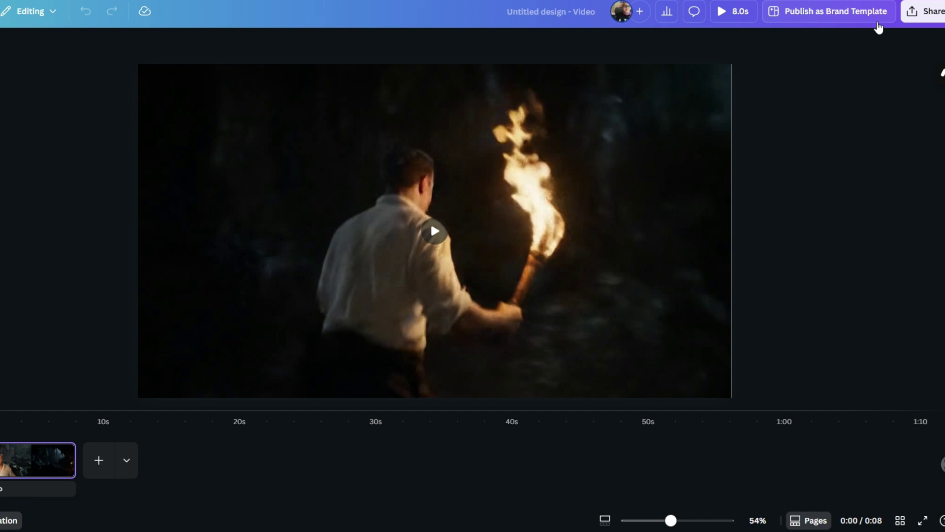
{"action": "left_click", "coordinate": [386, 131]}
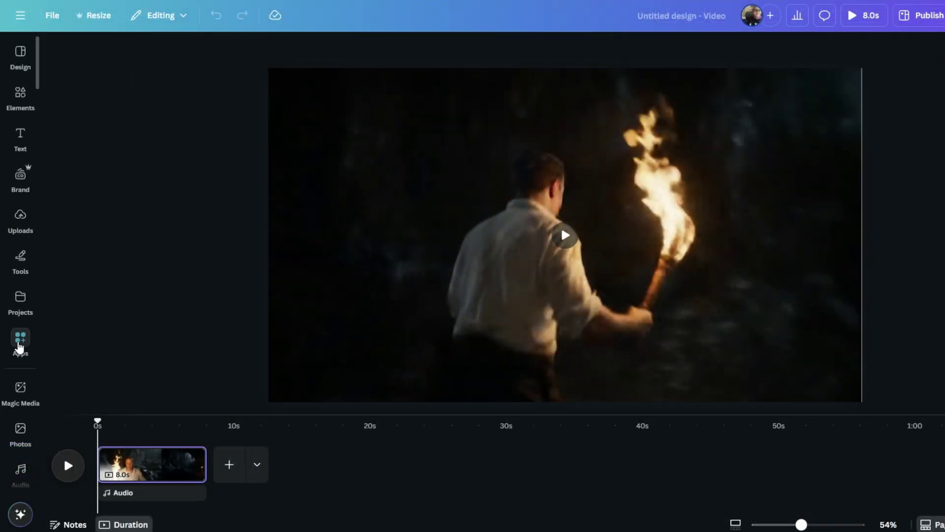
{"action": "left_click", "coordinate": [20, 340]}
{"action": "left_click", "coordinate": [119, 51]}
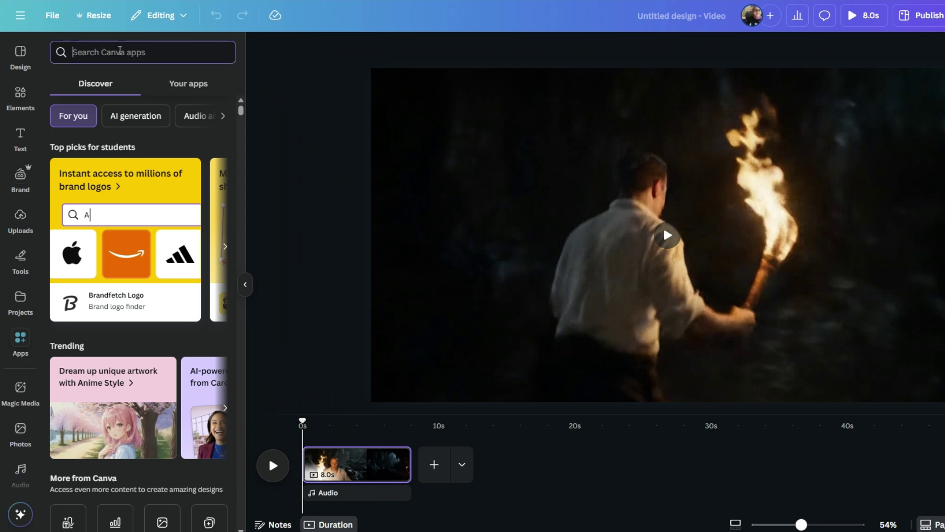
{"action": "type", "text": "vide"}
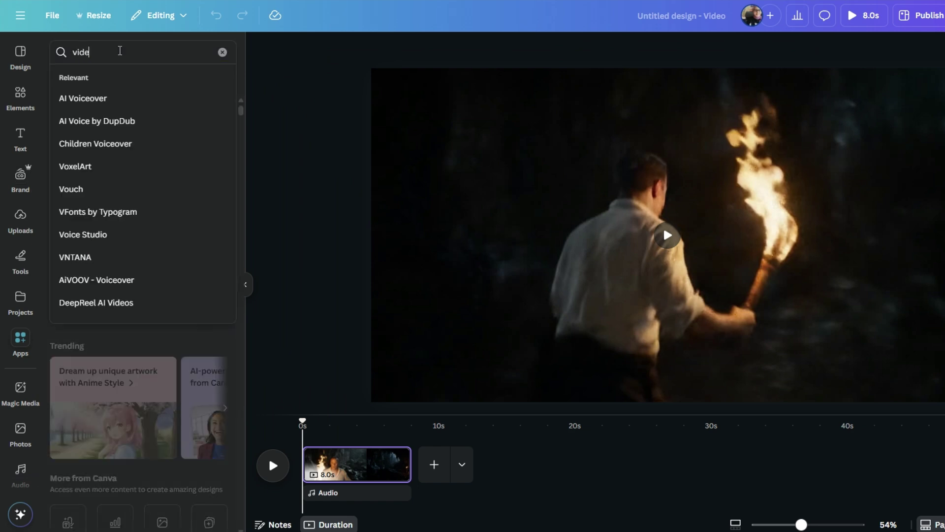
{"action": "type", "text": "o upsa"}
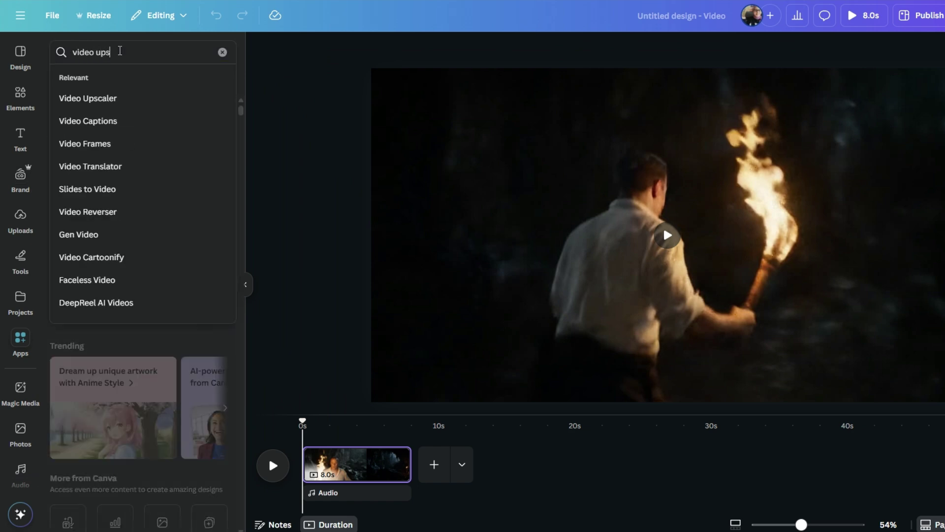
{"action": "left_click", "coordinate": [130, 104]}
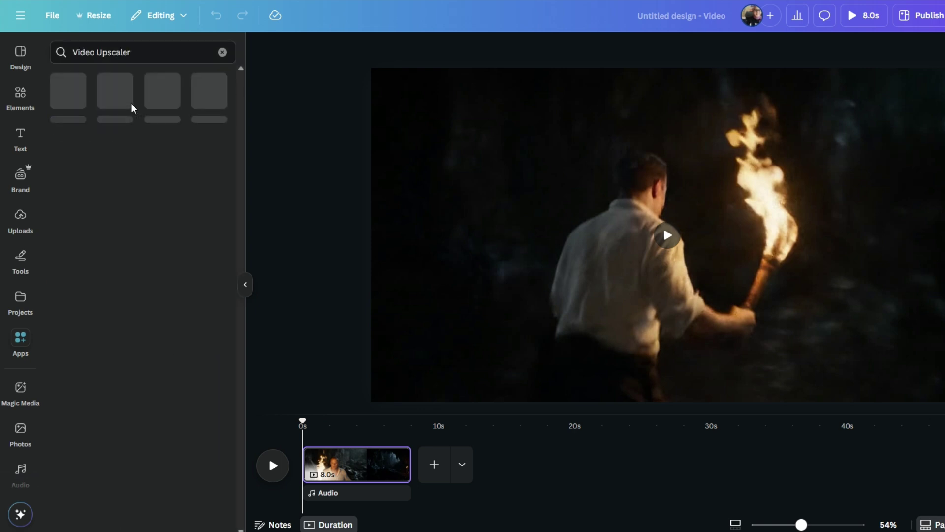
Load the cave clip into the Video Upscaler app and turn on resolution upscaling to 4K.
{"action": "left_click", "coordinate": [621, 267]}
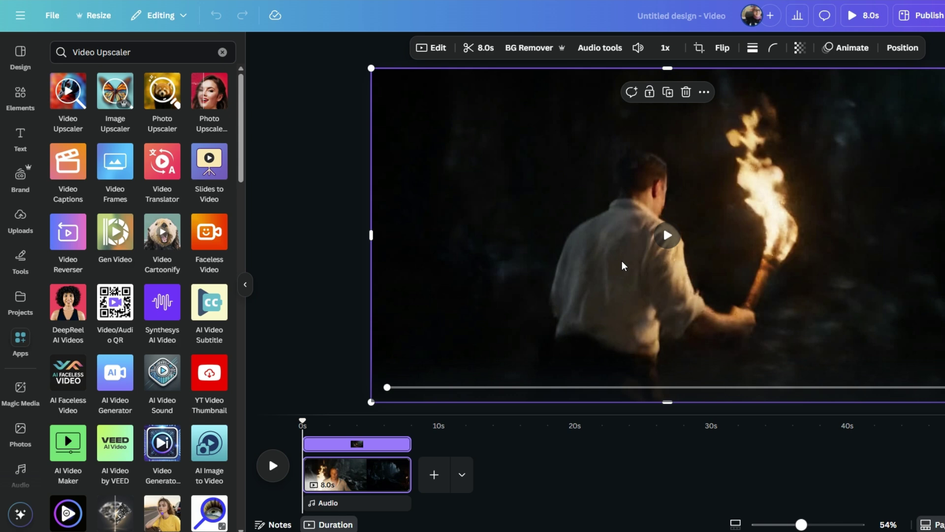
{"action": "left_click", "coordinate": [68, 92]}
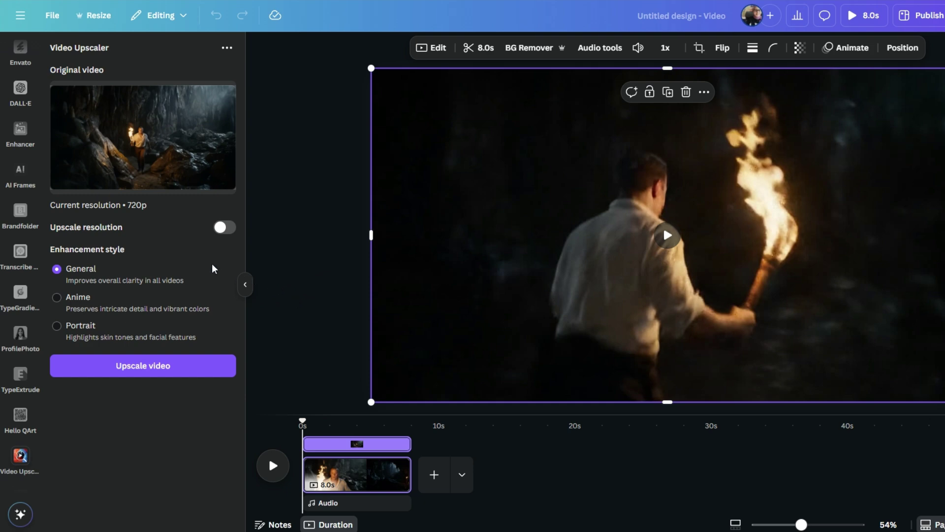
{"action": "left_click", "coordinate": [230, 227]}
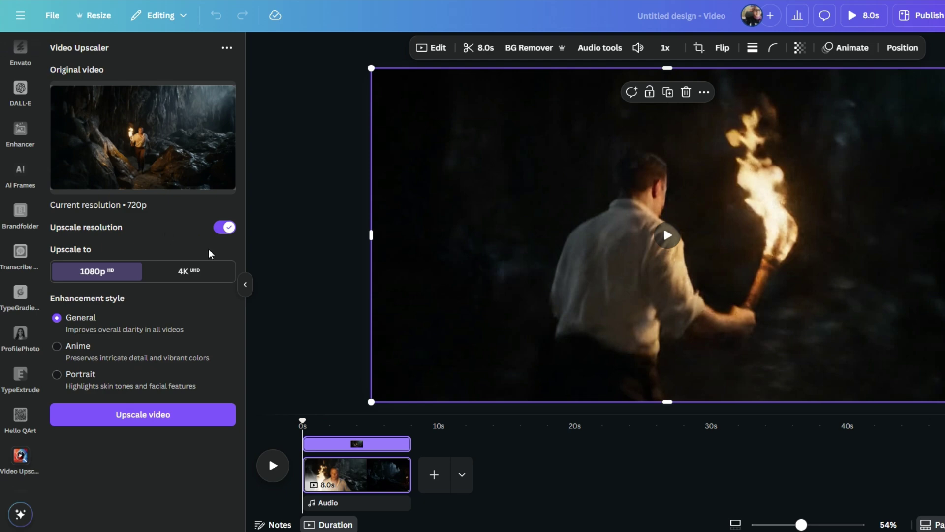
{"action": "left_click", "coordinate": [219, 274]}
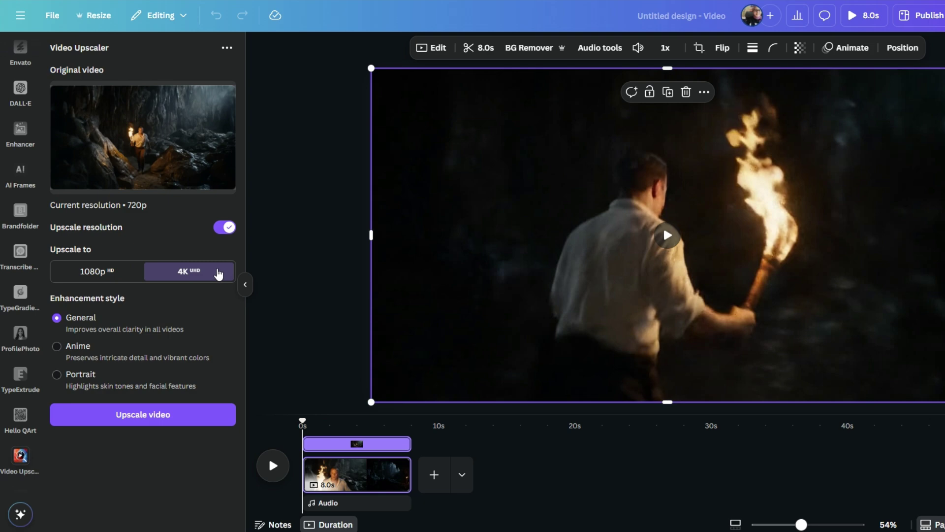